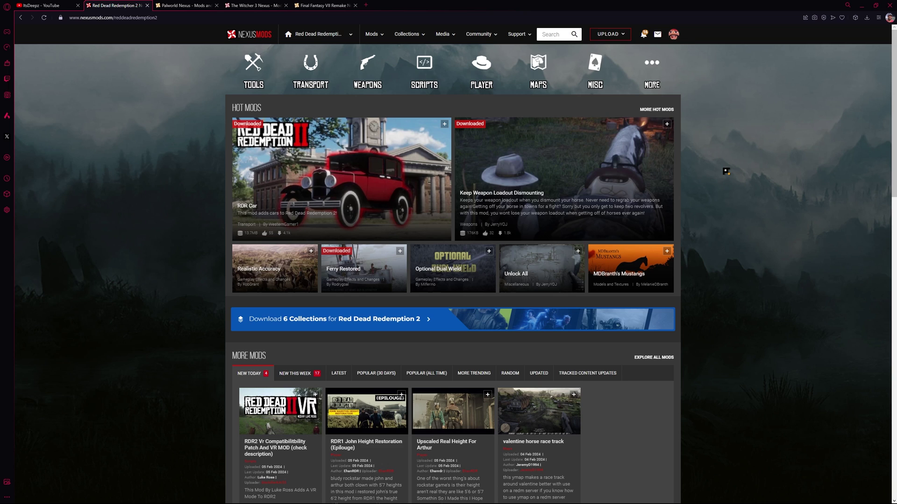
Go to the Red Dead Redemption 2 mods page on Nexus Mods
{"action": "left_click", "coordinate": [351, 34]}
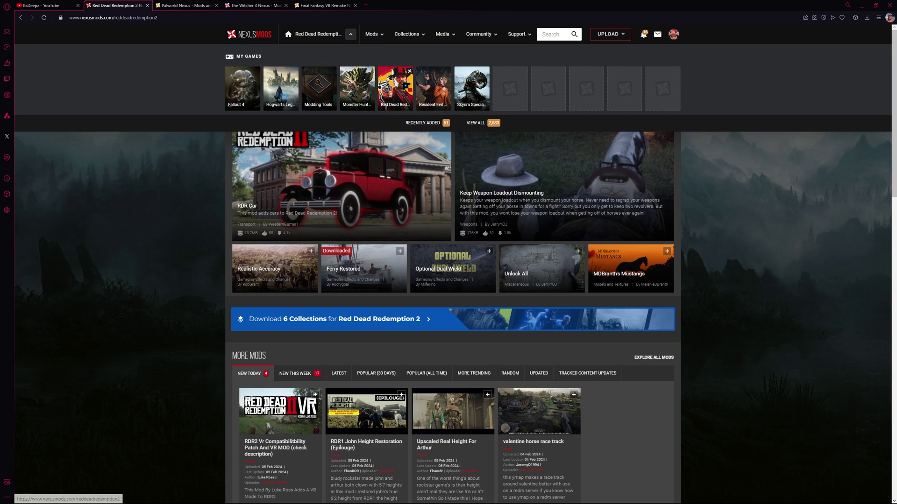
Search the Red Dead Redemption 2 mods for 'RESHAD' and browse the results
{"action": "left_click", "coordinate": [553, 34]}
{"action": "type", "text": "RESHADE"}
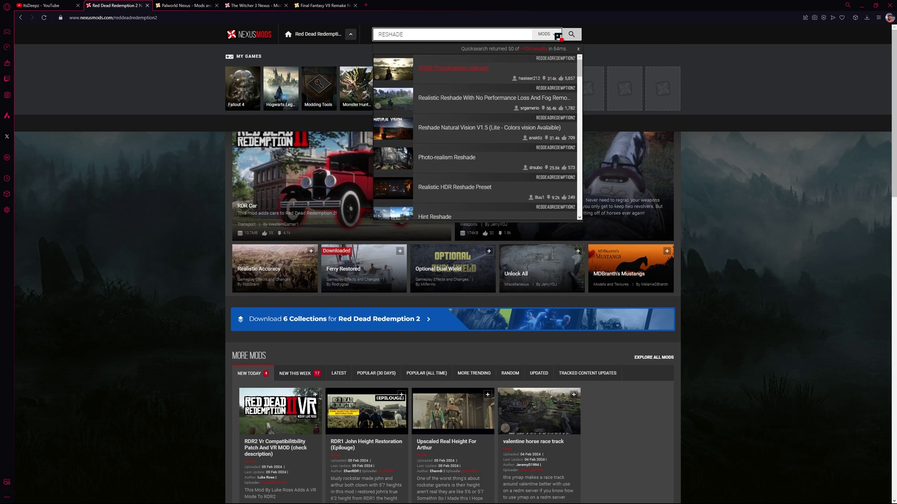
{"action": "key", "text": "Return"}
{"action": "scroll", "coordinate": [699, 198], "scroll_direction": "down", "scroll_amount": 5}
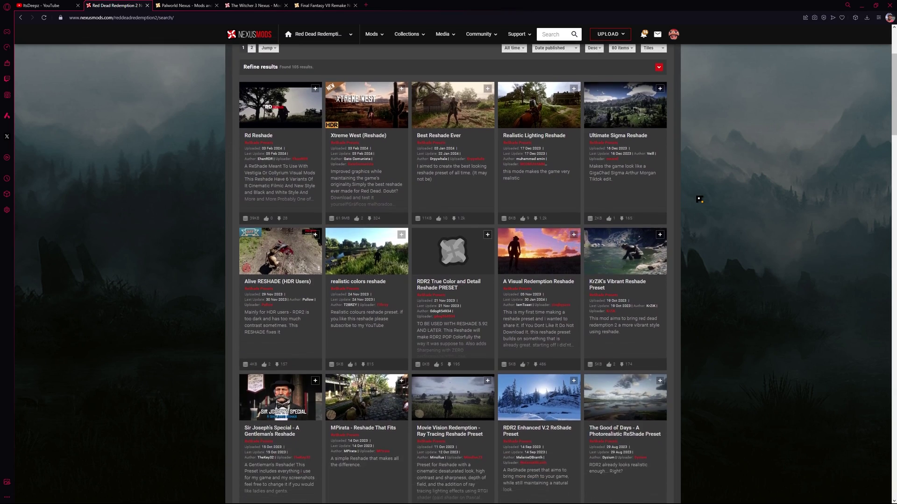
{"action": "scroll", "coordinate": [699, 199], "scroll_direction": "down", "scroll_amount": 8}
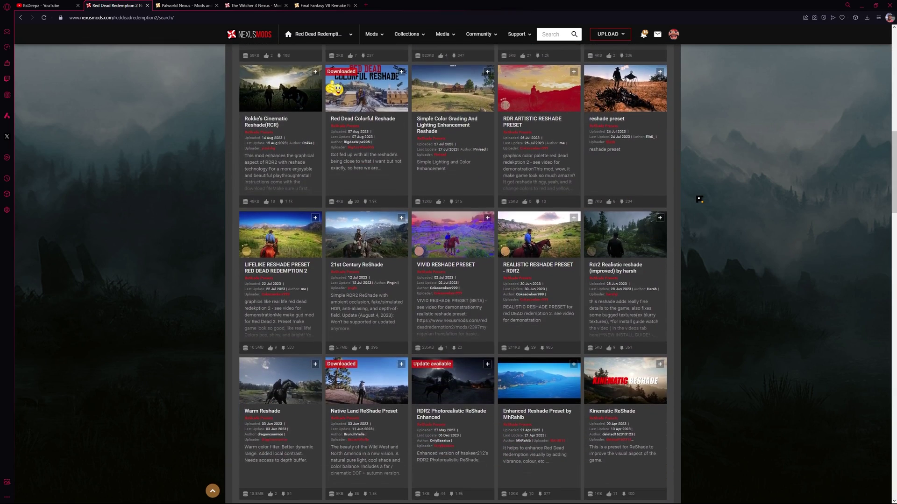
{"action": "scroll", "coordinate": [699, 198], "scroll_direction": "down", "scroll_amount": 5}
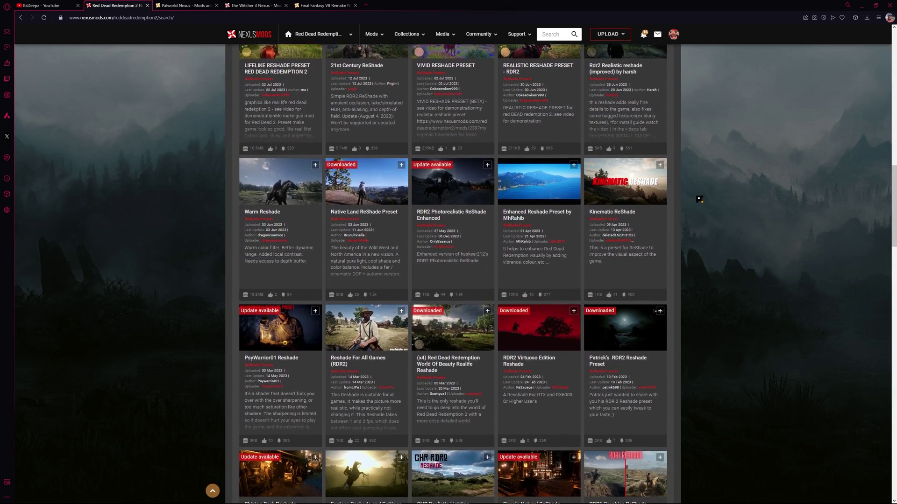
Open the Rokke's Cinematic Reshade(RCR) mod page from the search results
{"action": "type", "text": "ROKKE"}
{"action": "scroll", "coordinate": [236, 264], "scroll_direction": "up", "scroll_amount": 12}
{"action": "left_click_drag", "start_coordinate": [236, 264], "coordinate": [308, 267]}
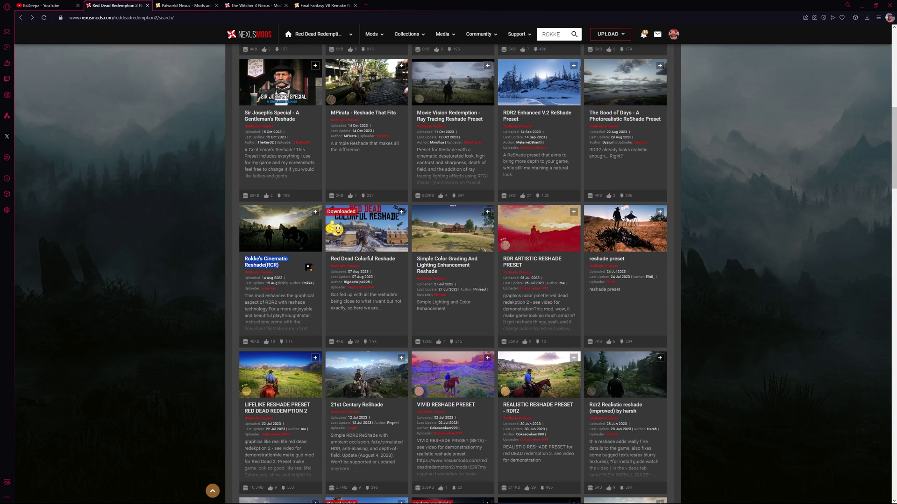
{"action": "left_click", "coordinate": [282, 261]}
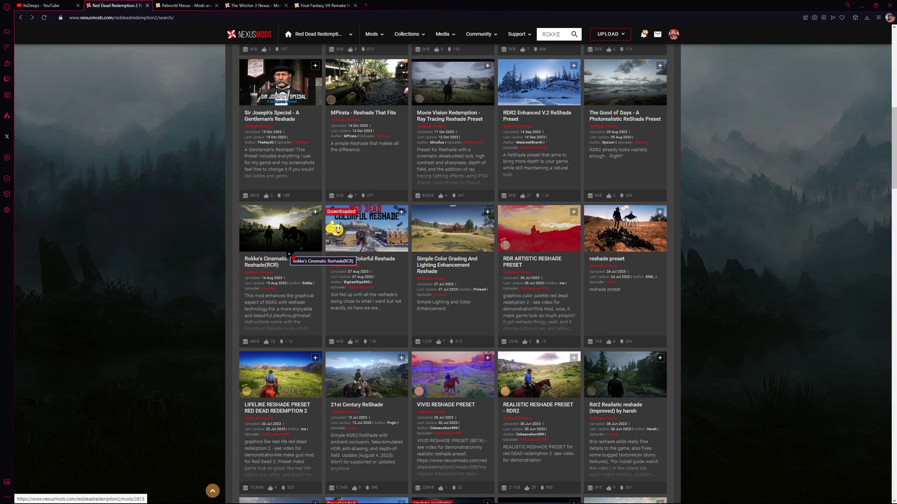
{"action": "scroll", "coordinate": [559, 361], "scroll_direction": "down", "scroll_amount": 3}
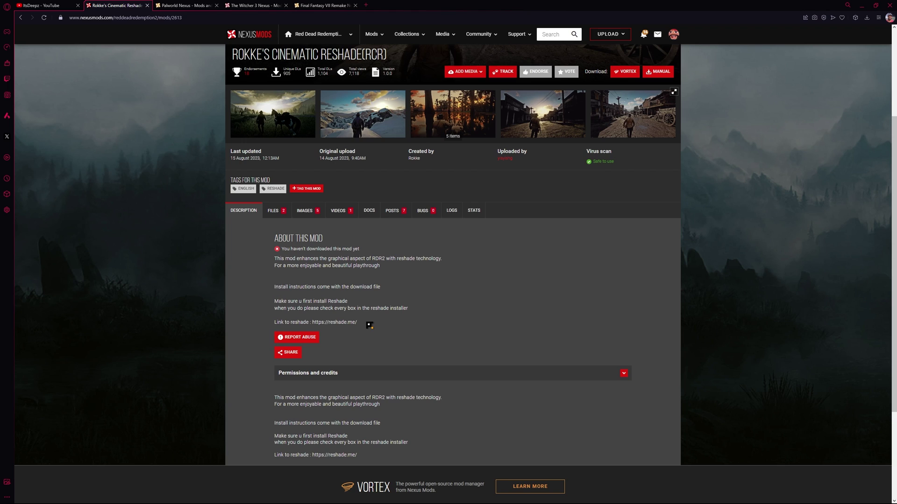
Download ReShade_Setup_6.0.1.exe from reshade.me into the Downloads folder
{"action": "left_click_drag", "start_coordinate": [369, 324], "coordinate": [319, 328]}
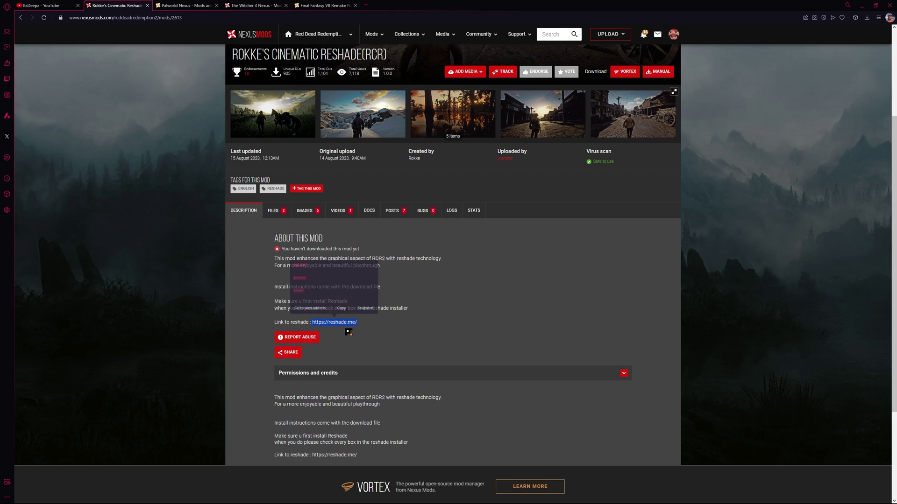
{"action": "left_click", "coordinate": [342, 308]}
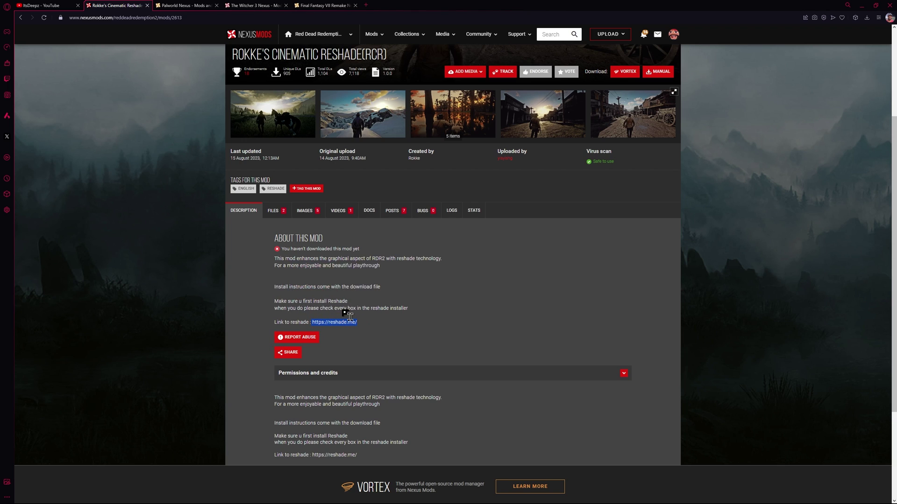
{"action": "left_click", "coordinate": [349, 321]}
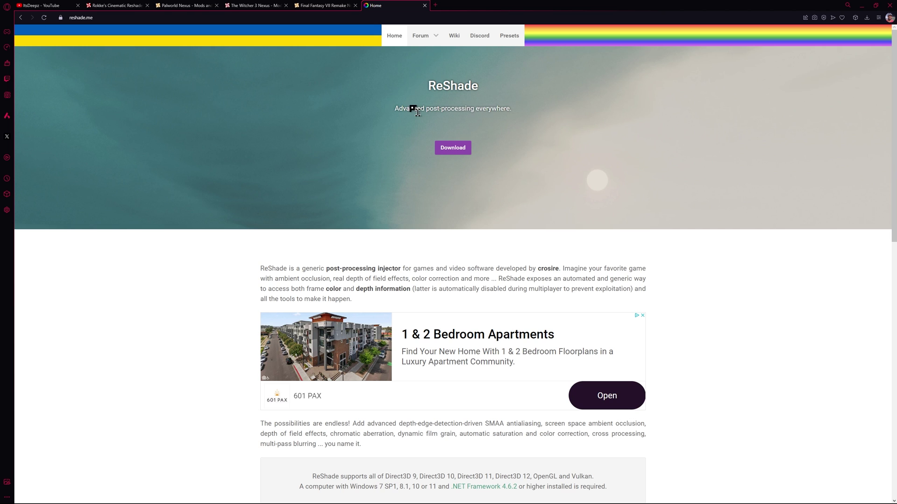
{"action": "left_click", "coordinate": [466, 150]}
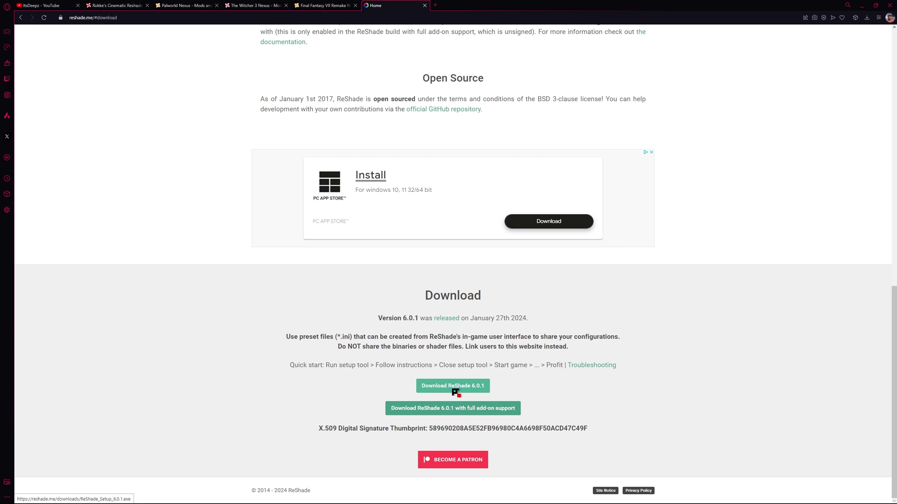
{"action": "left_click", "coordinate": [486, 391]}
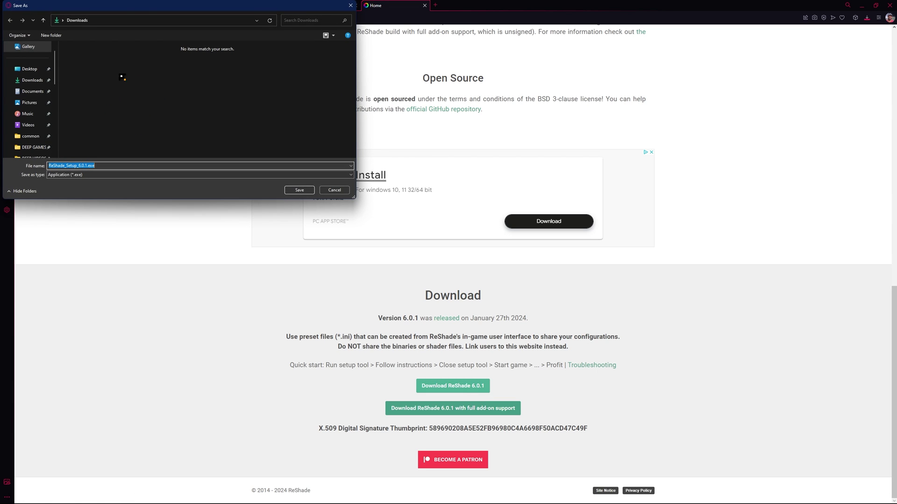
{"action": "key", "text": "Return"}
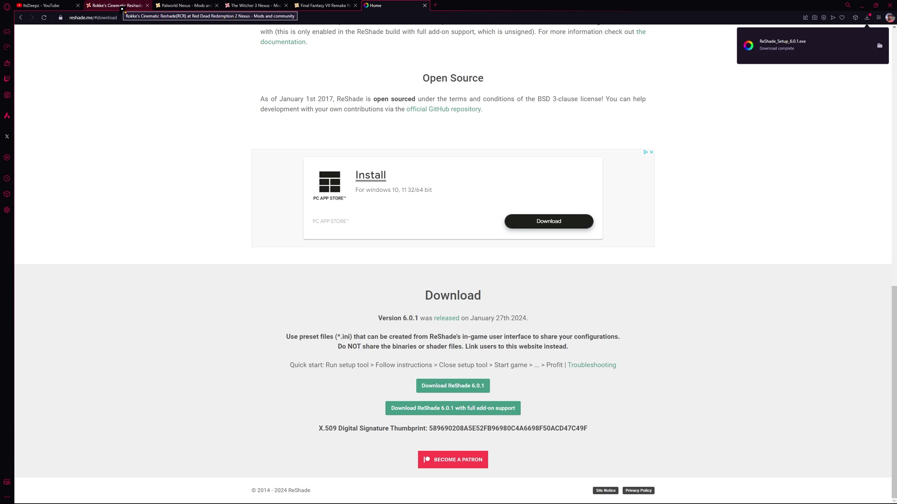
{"action": "left_click", "coordinate": [119, 6]}
Page through the mod's five preview images, then close the image viewer
{"action": "left_click", "coordinate": [544, 304]}
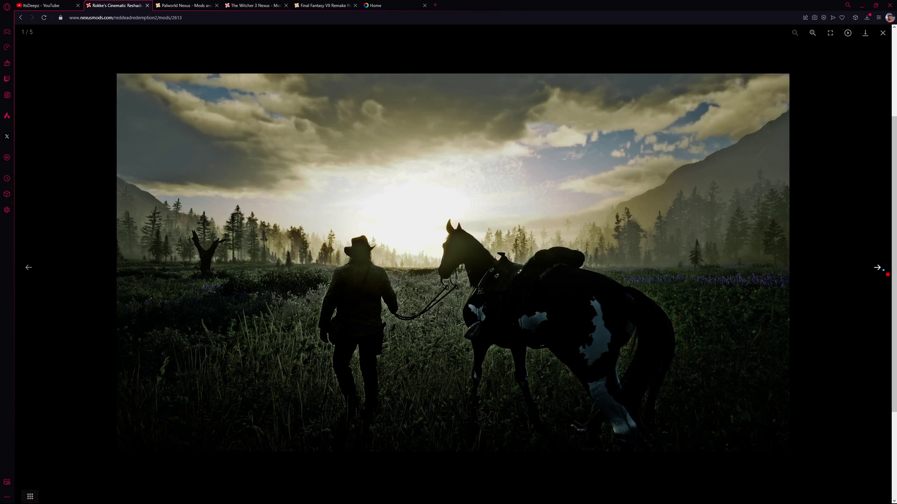
{"action": "left_click", "coordinate": [877, 268]}
{"action": "left_click", "coordinate": [880, 268]}
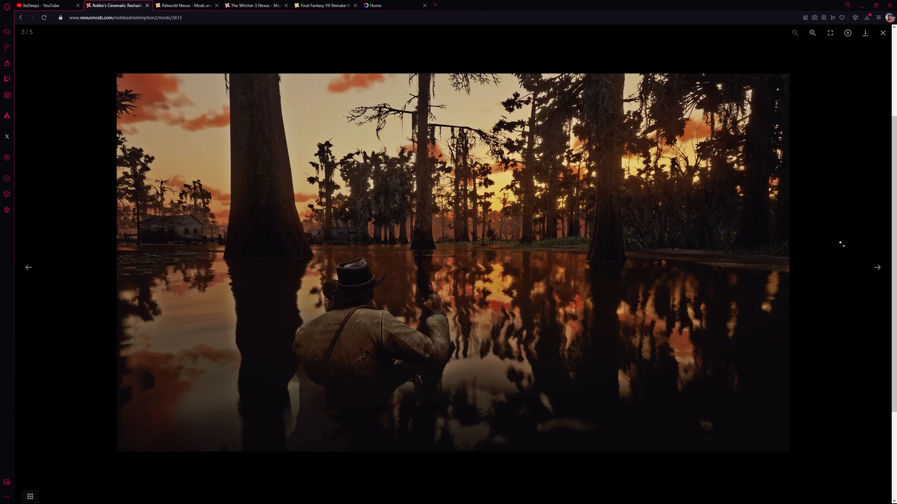
{"action": "left_click", "coordinate": [878, 268]}
{"action": "left_click", "coordinate": [877, 267]}
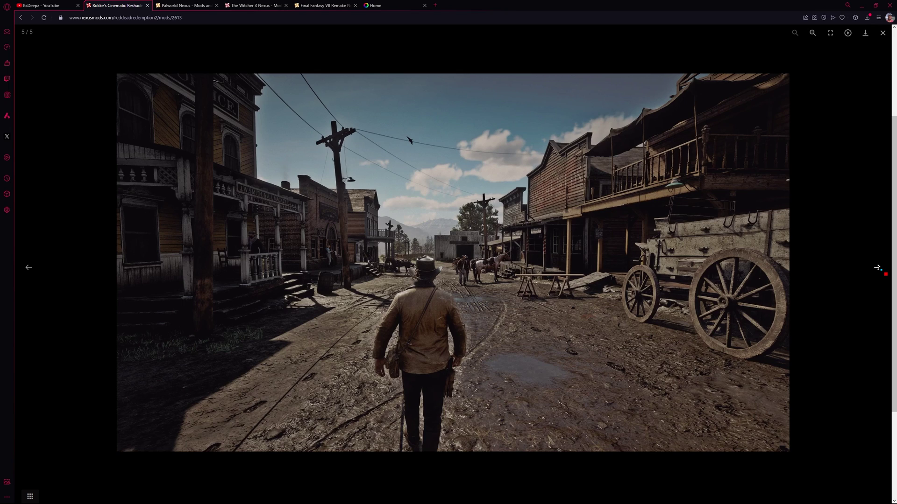
{"action": "left_click", "coordinate": [877, 268]}
{"action": "left_click", "coordinate": [877, 267]}
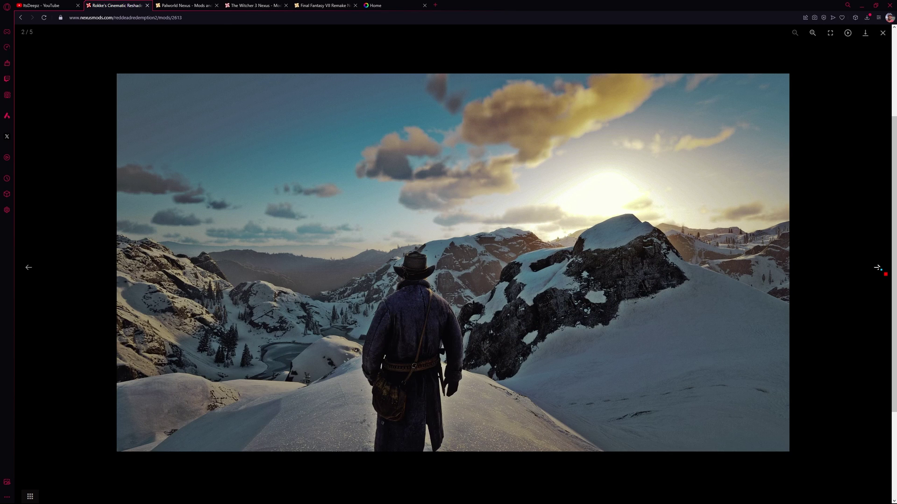
{"action": "key", "text": "Escape"}
Manually download the main Rokke's Cinematic Reshade file from the Files tab
{"action": "left_click", "coordinate": [287, 214]}
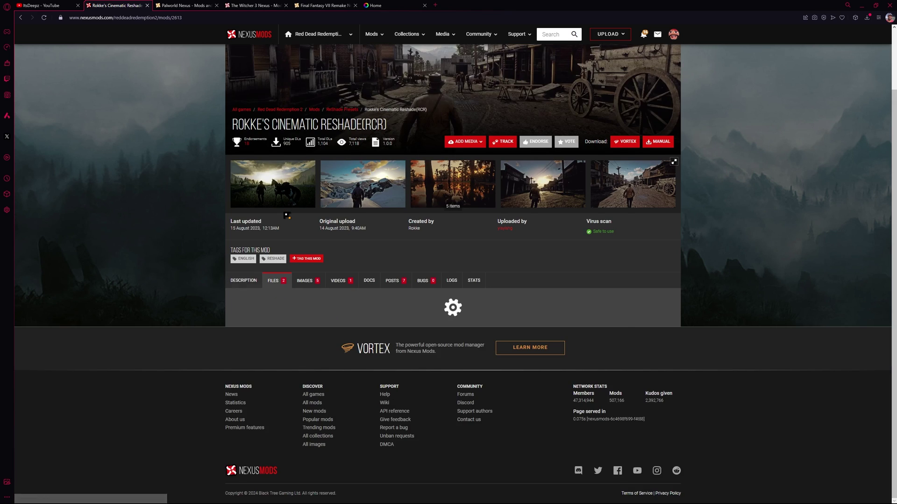
{"action": "scroll", "coordinate": [257, 274], "scroll_direction": "down", "scroll_amount": 2}
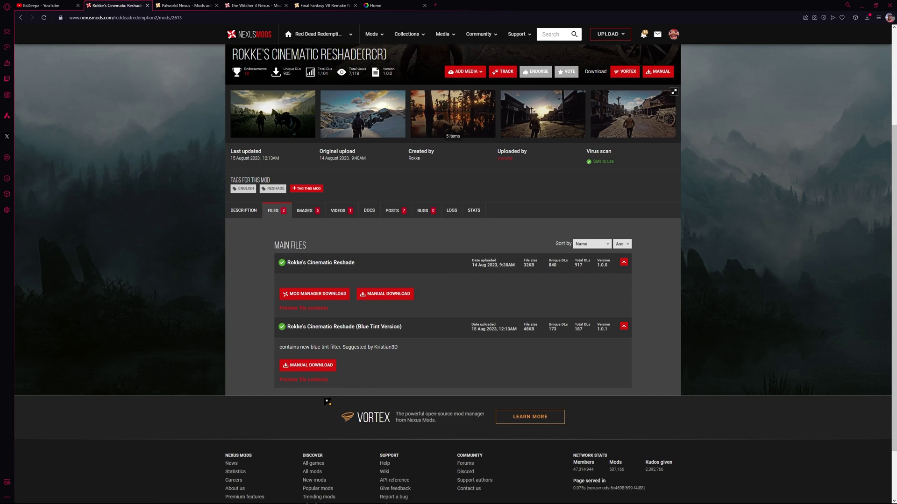
{"action": "left_click", "coordinate": [407, 295]}
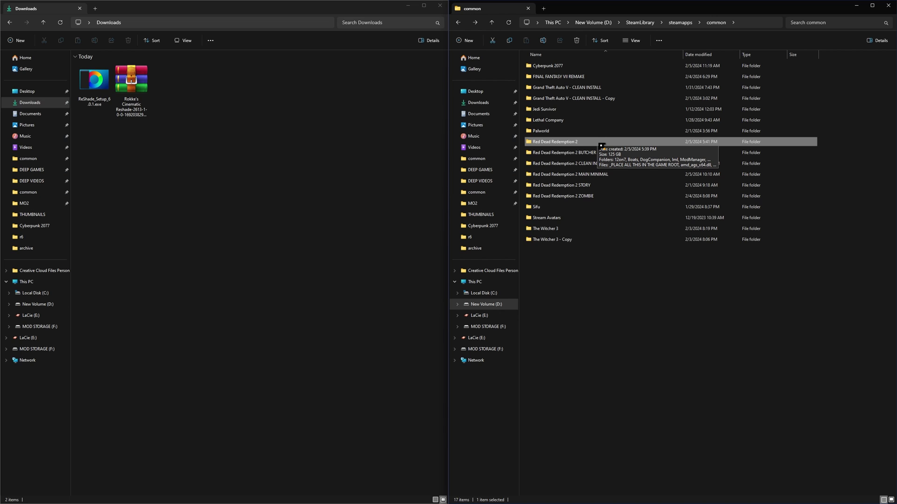
Open the Red Dead Redemption 2 game folder and select ReShade_Setup in Downloads
{"action": "double_click", "coordinate": [598, 144]}
{"action": "left_click", "coordinate": [103, 85]}
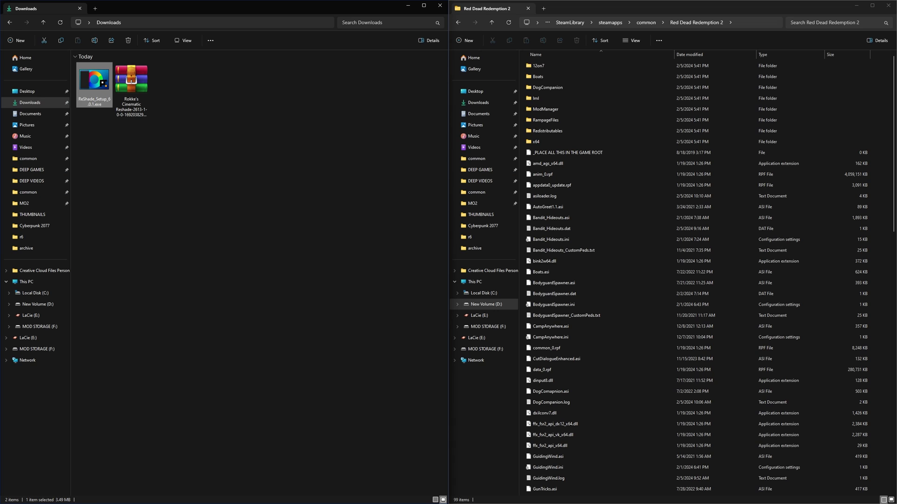
Launch ReShade Setup and target RDR2.exe from the SteamLibrary Red Dead Redemption 2 folder
{"action": "double_click", "coordinate": [104, 84]}
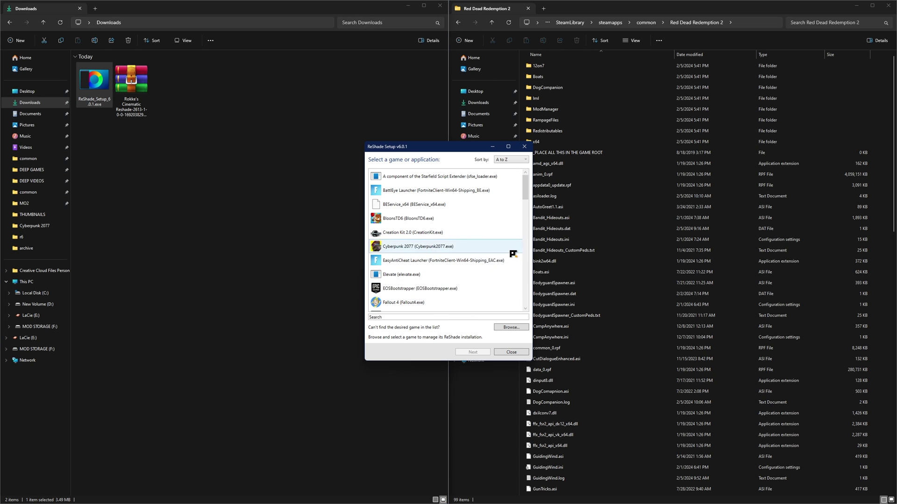
{"action": "left_click_drag", "start_coordinate": [525, 187], "coordinate": [533, 220]}
{"action": "scroll", "coordinate": [446, 207], "scroll_direction": "down", "scroll_amount": 5}
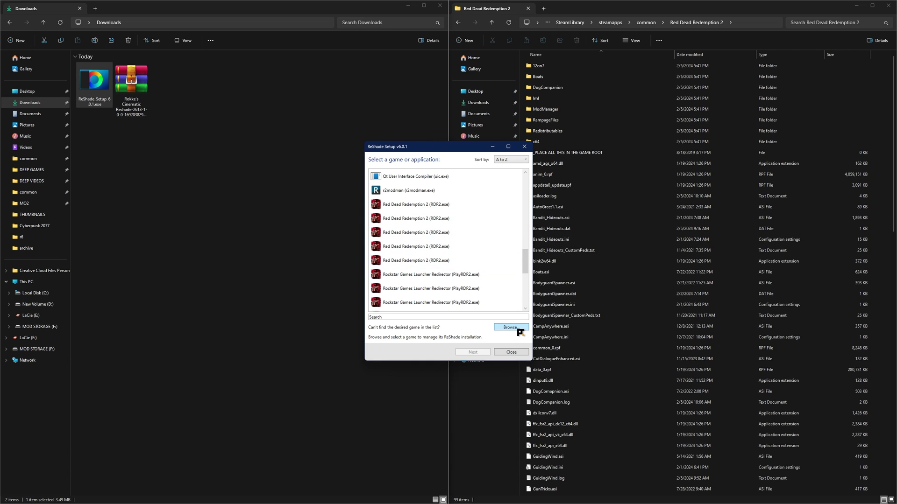
{"action": "left_click", "coordinate": [517, 329]}
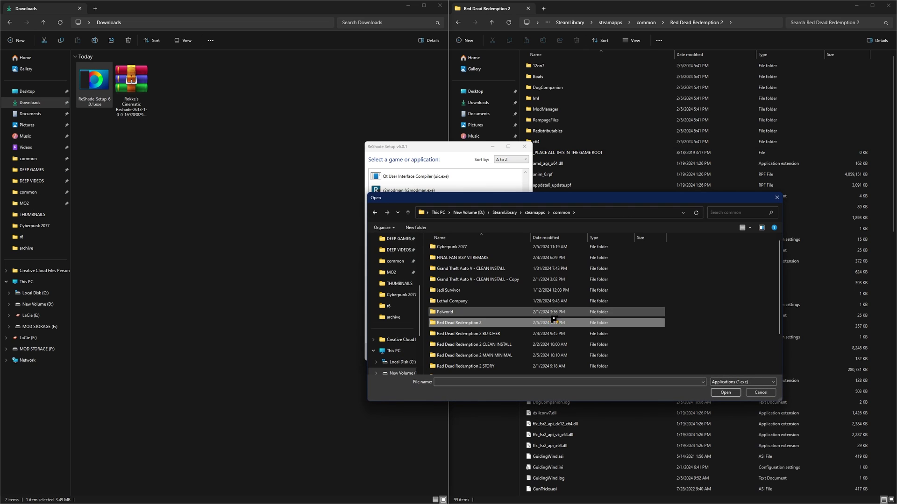
{"action": "double_click", "coordinate": [504, 327]}
{"action": "left_click", "coordinate": [444, 346]}
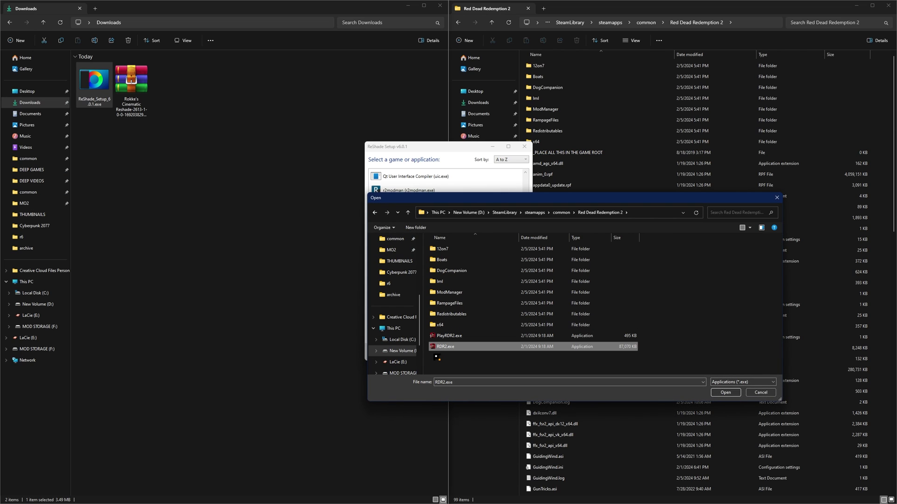
{"action": "left_click", "coordinate": [737, 395]}
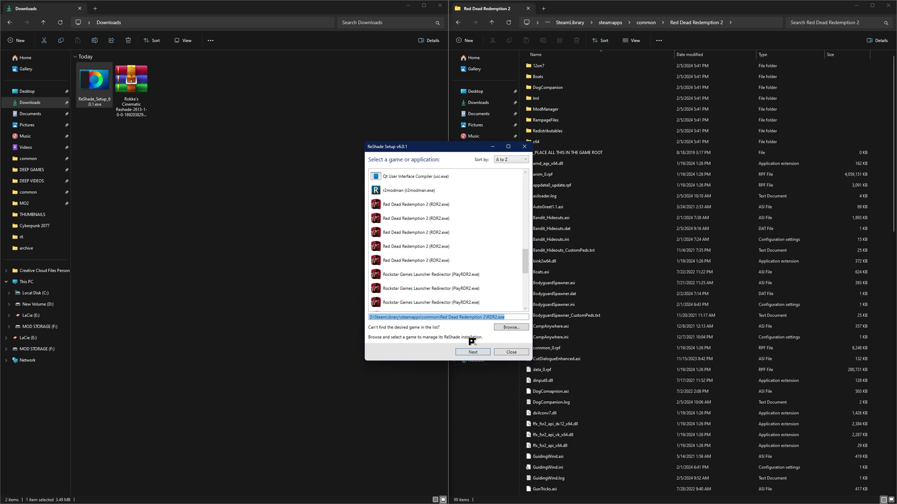
{"action": "left_click", "coordinate": [475, 353]}
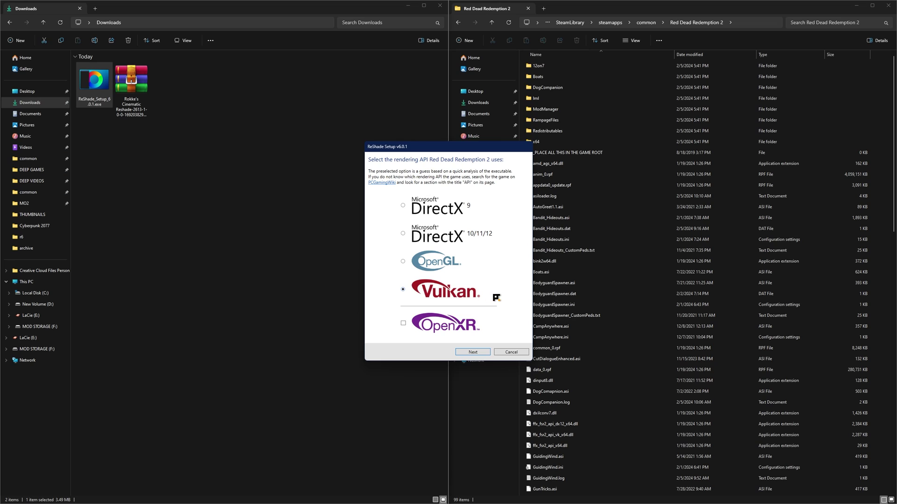
Install ReShade with Vulkan and all effect packages, then finish the setup
{"action": "left_click", "coordinate": [481, 352]}
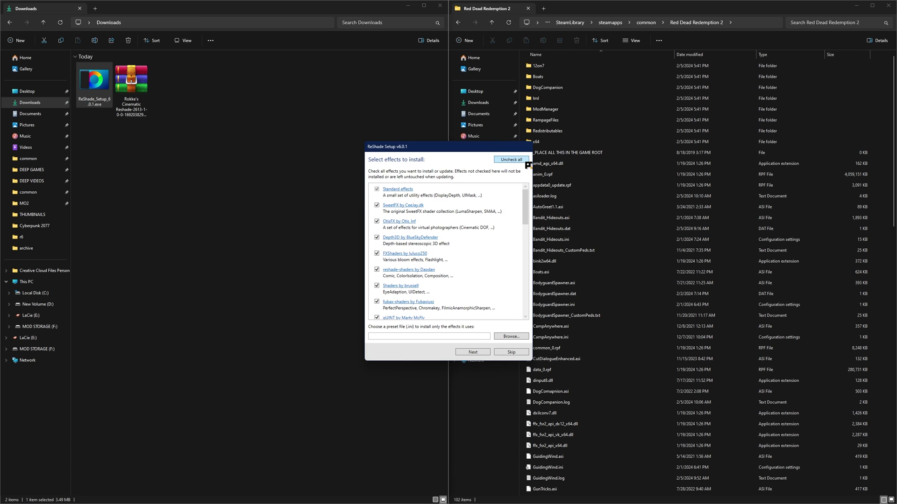
{"action": "scroll", "coordinate": [435, 204], "scroll_direction": "down", "scroll_amount": 8}
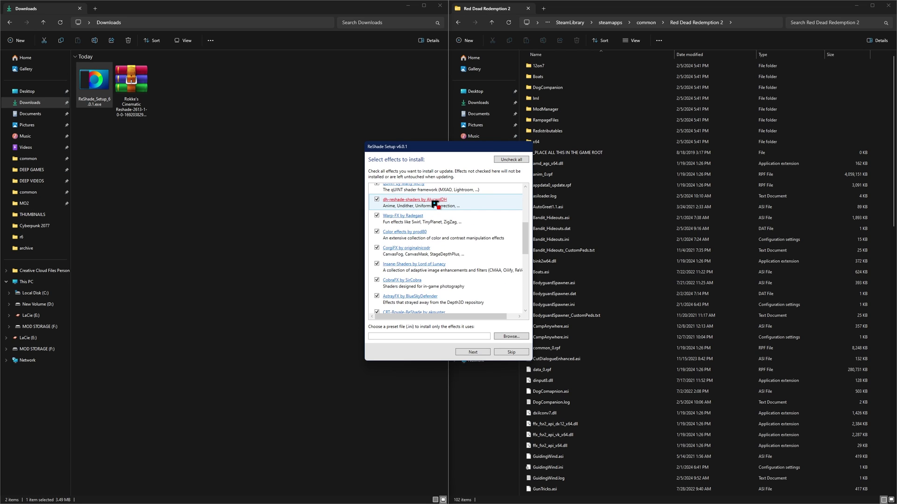
{"action": "scroll", "coordinate": [434, 204], "scroll_direction": "down", "scroll_amount": 5}
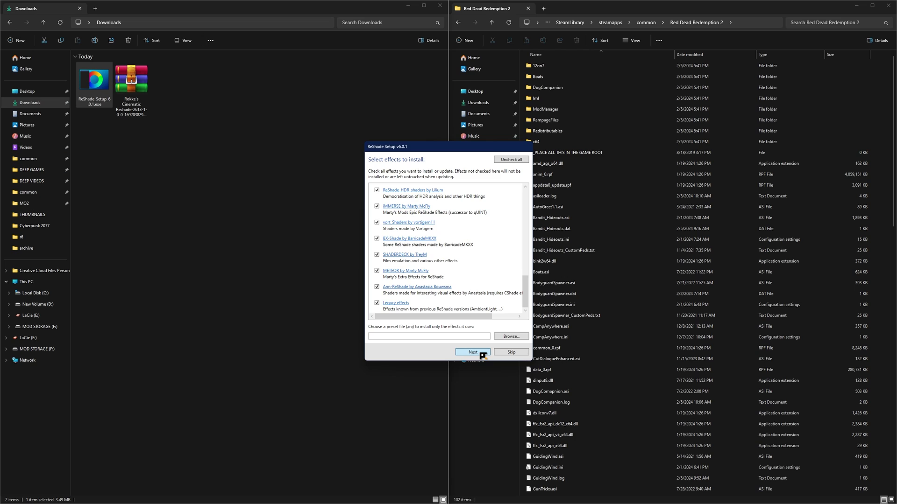
{"action": "left_click", "coordinate": [472, 353]}
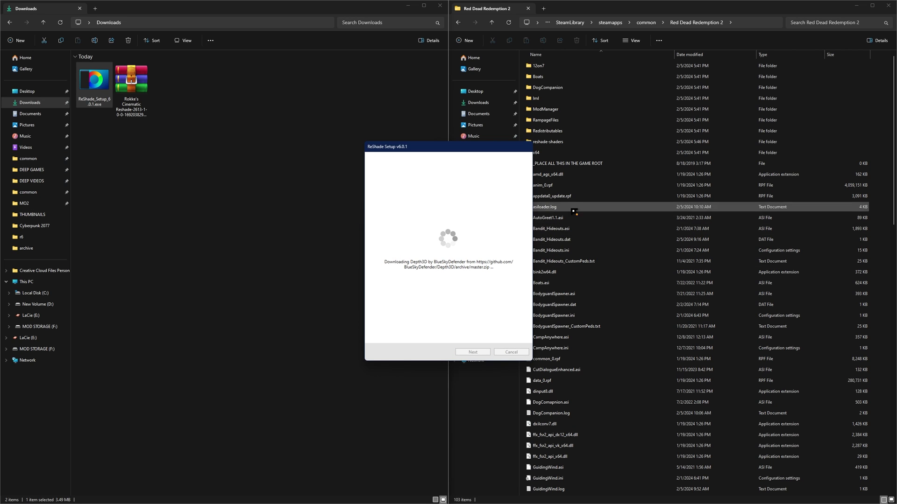
{"action": "left_click", "coordinate": [578, 142]}
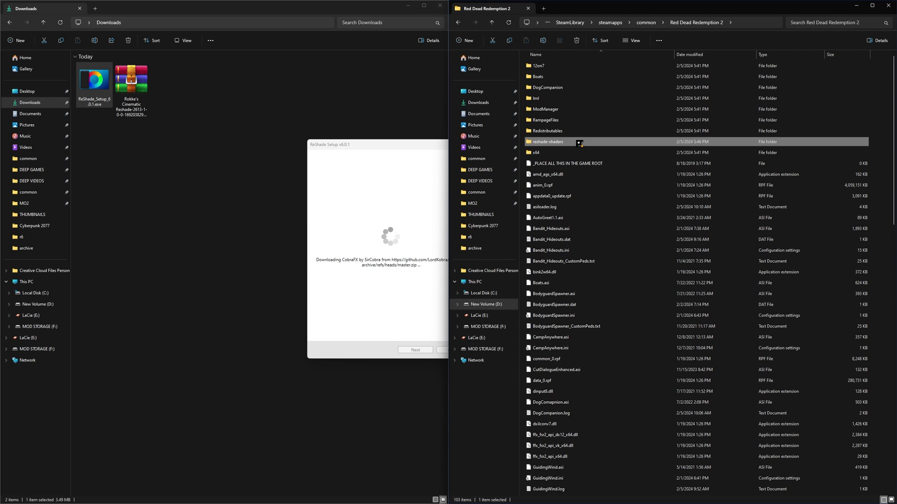
{"action": "left_click", "coordinate": [383, 235]}
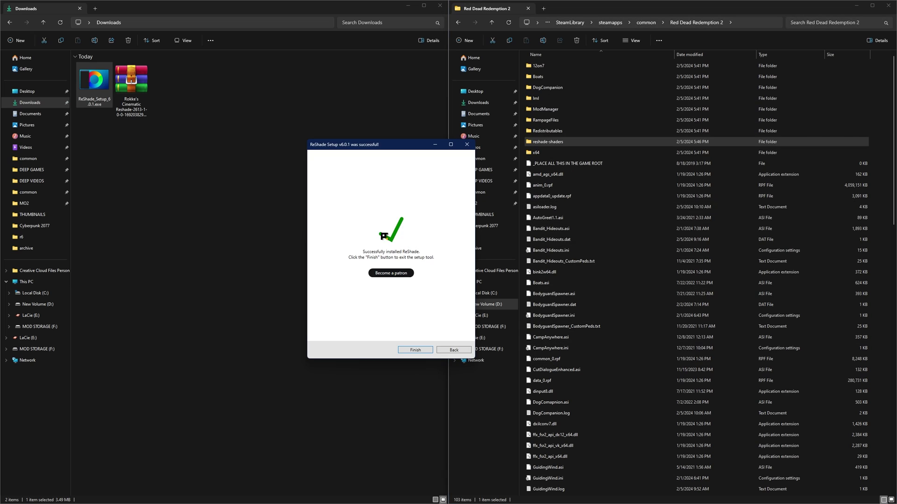
{"action": "left_click", "coordinate": [415, 350]}
Drag RCR.ini from the Rokke's Cinematic archive into the game folder, then close WinRAR
{"action": "double_click", "coordinate": [134, 82]}
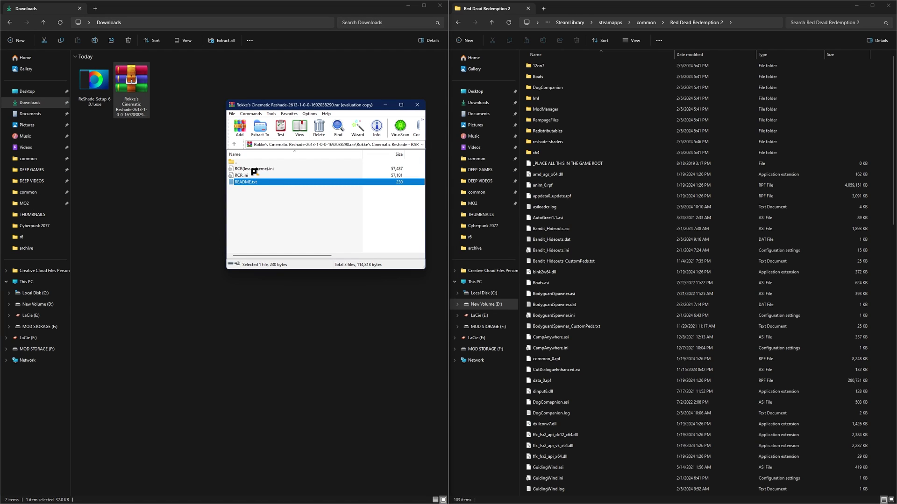
{"action": "left_click", "coordinate": [254, 169]}
{"action": "left_click", "coordinate": [254, 176]}
{"action": "left_click", "coordinate": [255, 169]}
{"action": "left_click", "coordinate": [255, 175]}
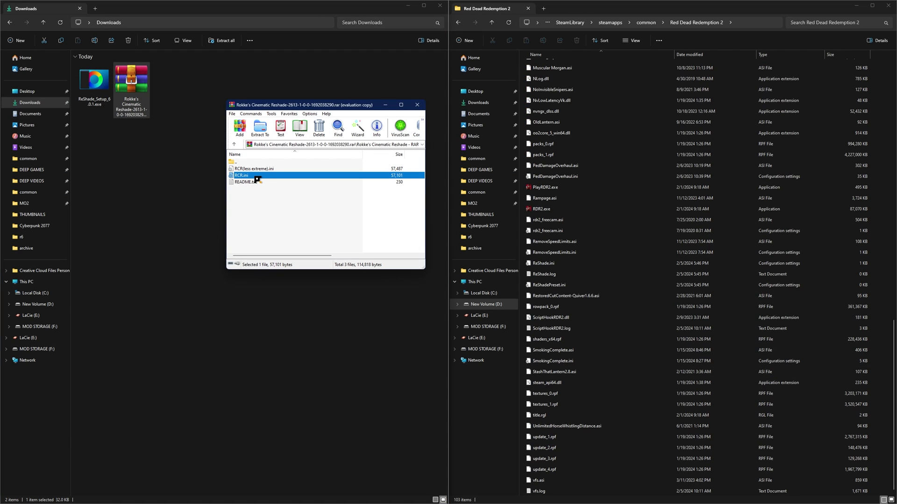
{"action": "left_click_drag", "start_coordinate": [256, 179], "coordinate": [547, 177]}
{"action": "left_click_drag", "start_coordinate": [522, 233], "coordinate": [522, 233]}
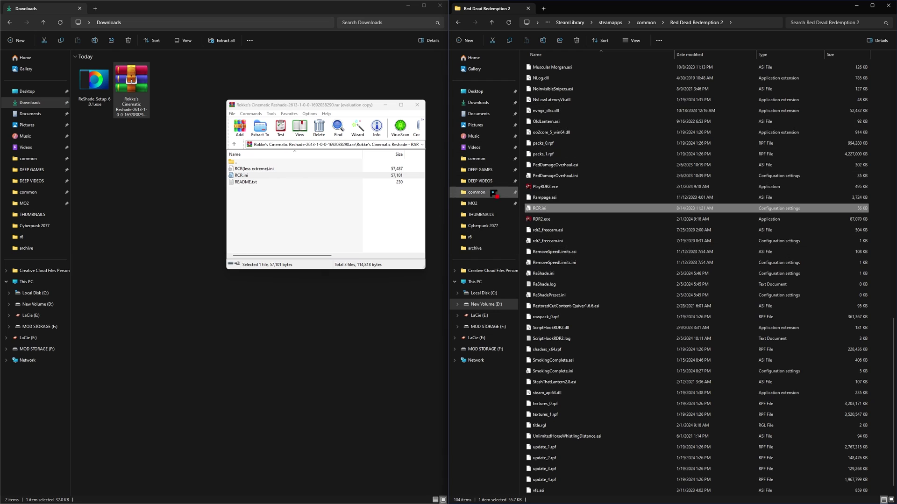
{"action": "key", "text": "alt+F4"}
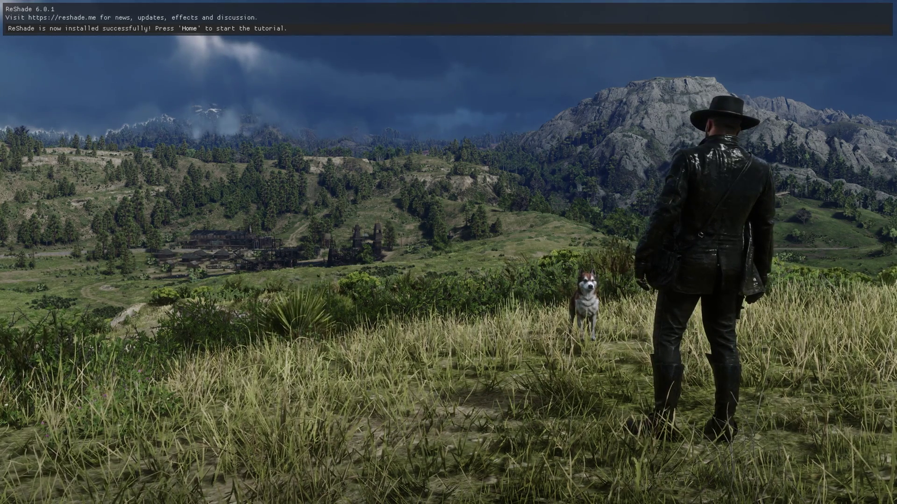
Bring up ReShade's welcome tutorial in-game with Home, getting past the Rockstar overlay
{"action": "key", "text": "Home"}
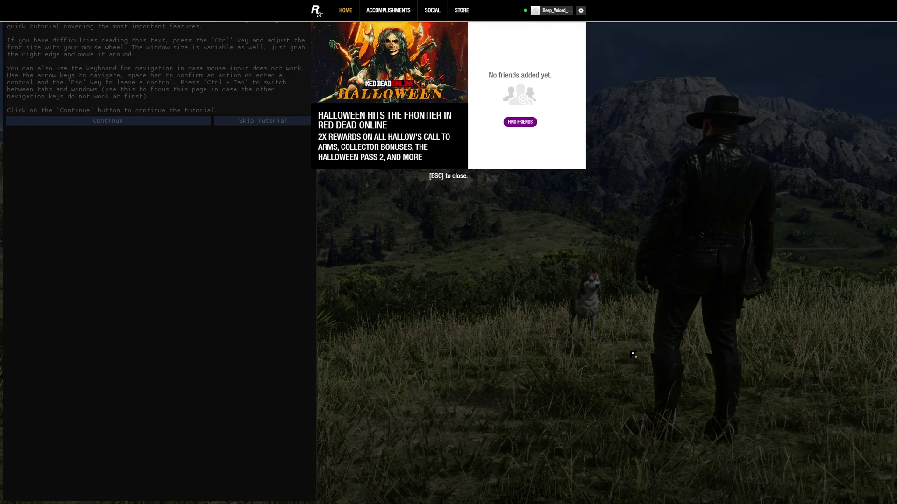
{"action": "key", "text": "Home"}
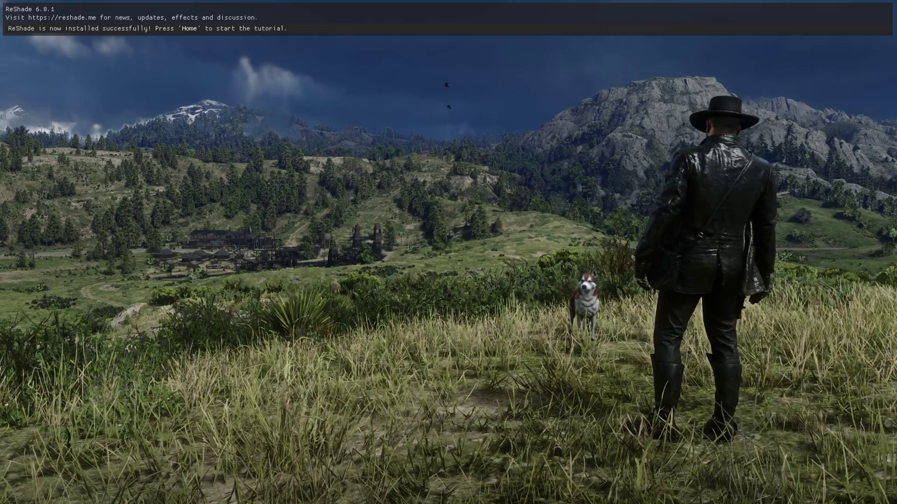
{"action": "key", "text": "Home"}
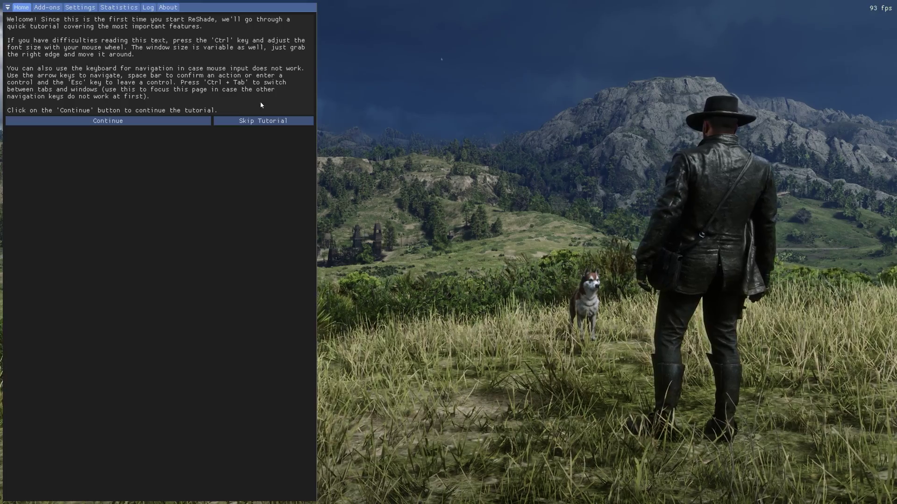
Skip the tutorial pages, load the RCR.ini preset, and open ReShade's Settings tab
{"action": "left_click", "coordinate": [163, 121]}
{"action": "left_click", "coordinate": [171, 77]}
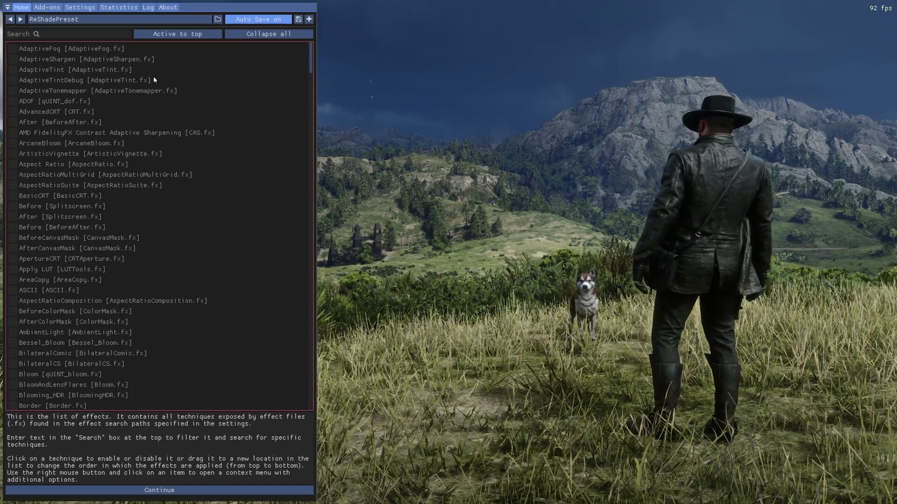
{"action": "left_click", "coordinate": [125, 22]}
{"action": "scroll", "coordinate": [109, 71], "scroll_direction": "down", "scroll_amount": 5}
{"action": "scroll", "coordinate": [109, 70], "scroll_direction": "down", "scroll_amount": 8}
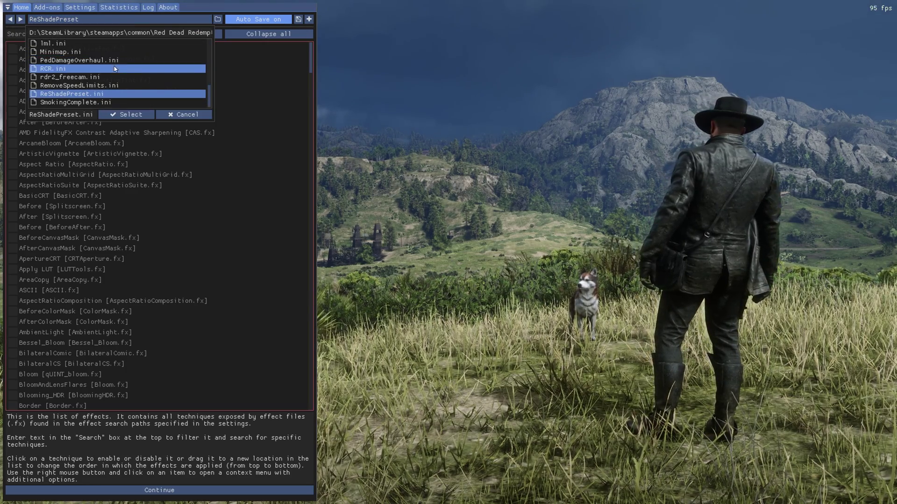
{"action": "left_click", "coordinate": [116, 69]}
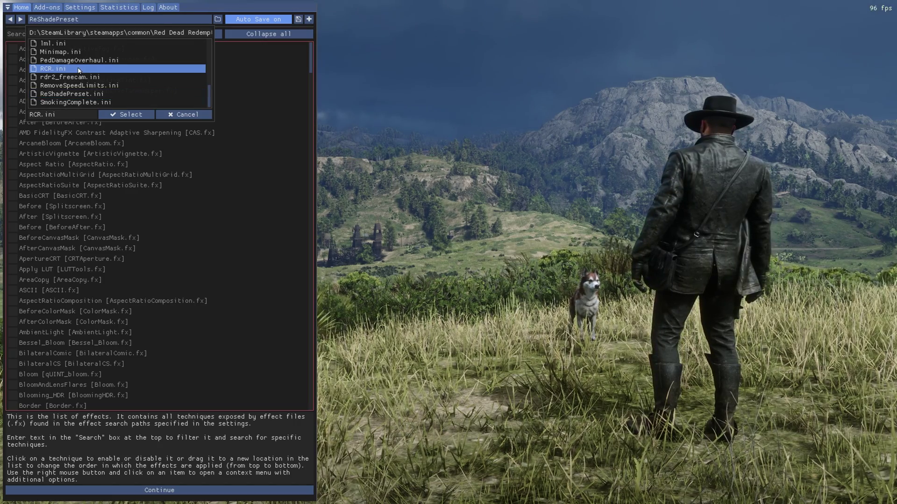
{"action": "left_click", "coordinate": [145, 117]}
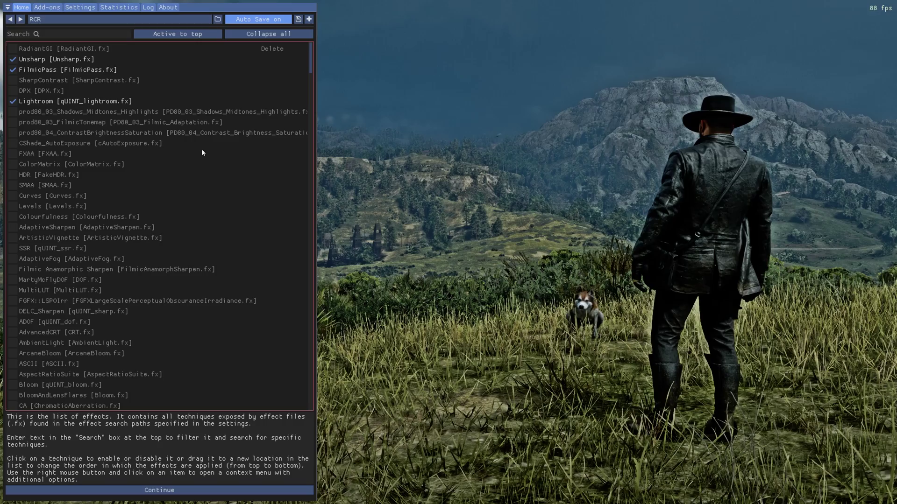
{"action": "left_click", "coordinate": [81, 8]}
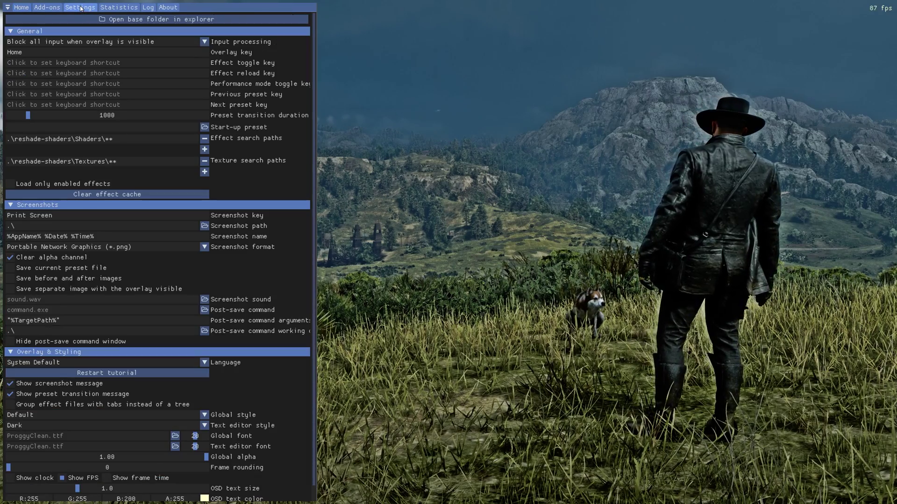
Assign F10 as the shortcut for toggling ReShade effects on and off
{"action": "left_click", "coordinate": [153, 64]}
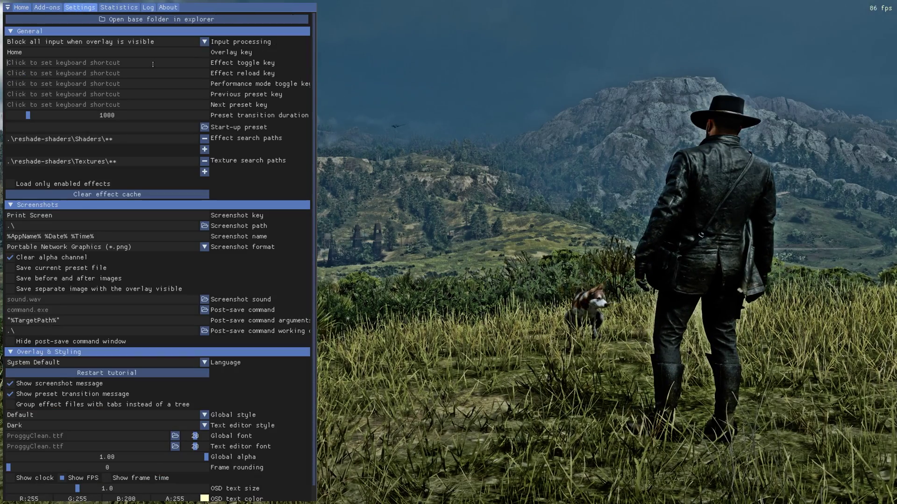
{"action": "key", "text": "F10"}
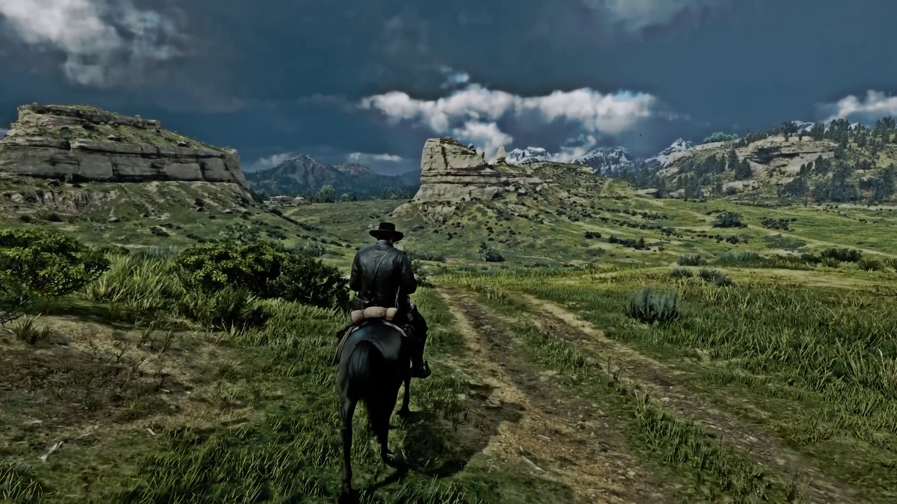
Reopen the overlay and load the RDR Enhanced V2 .ini preset in place of RCR
{"action": "key", "text": "Home"}
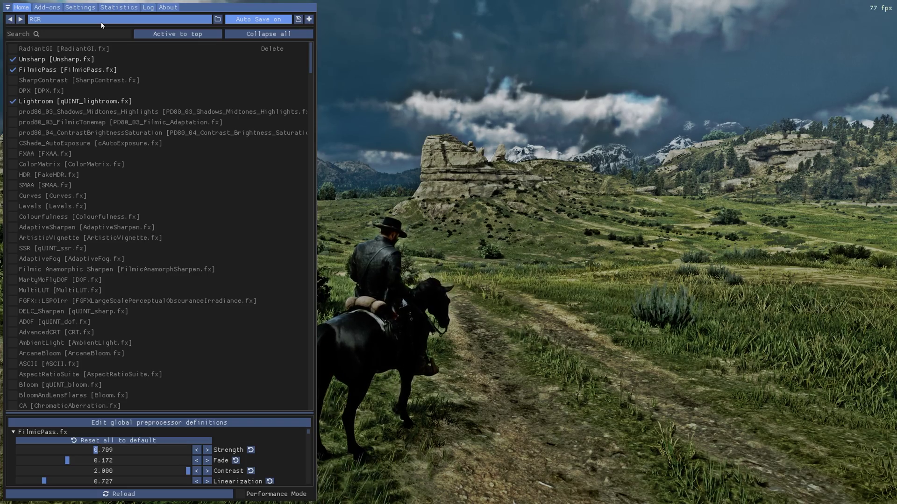
{"action": "left_click", "coordinate": [117, 18]}
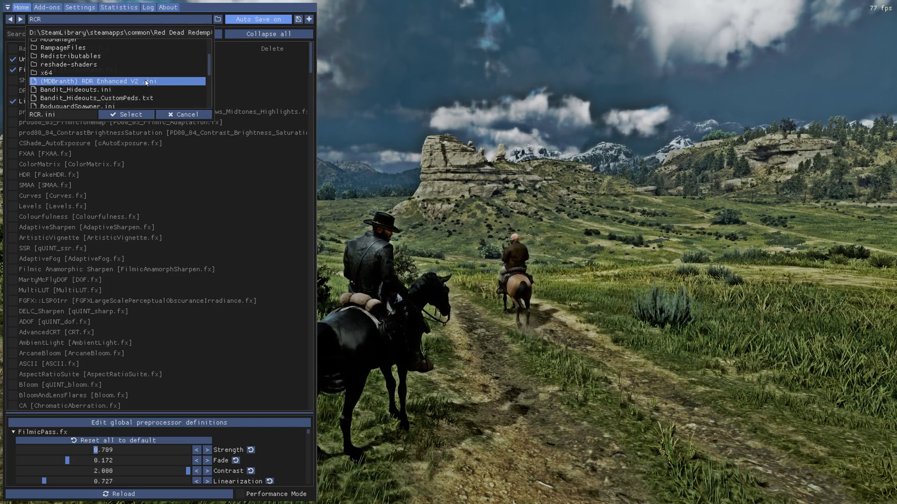
{"action": "left_click", "coordinate": [152, 82]}
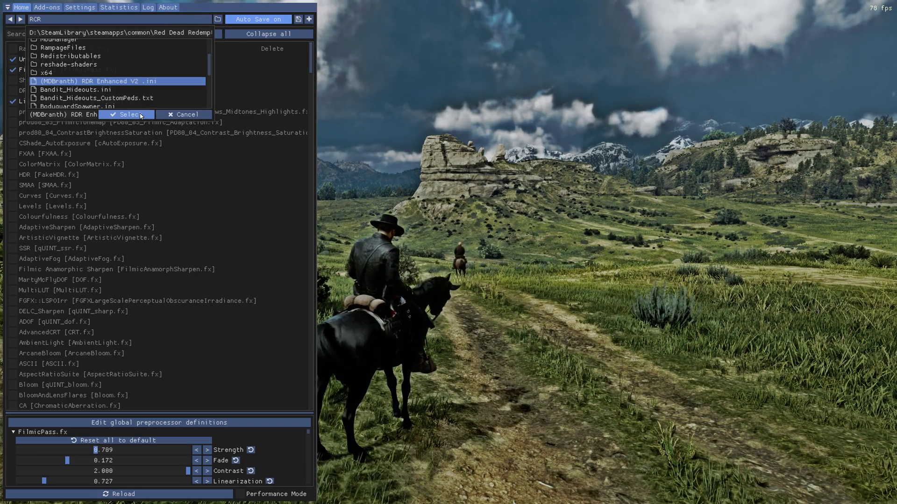
{"action": "left_click", "coordinate": [140, 114]}
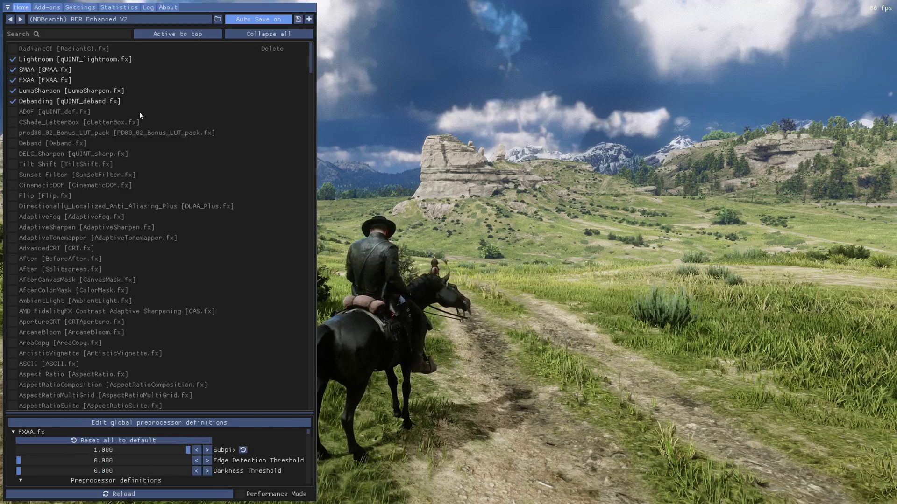